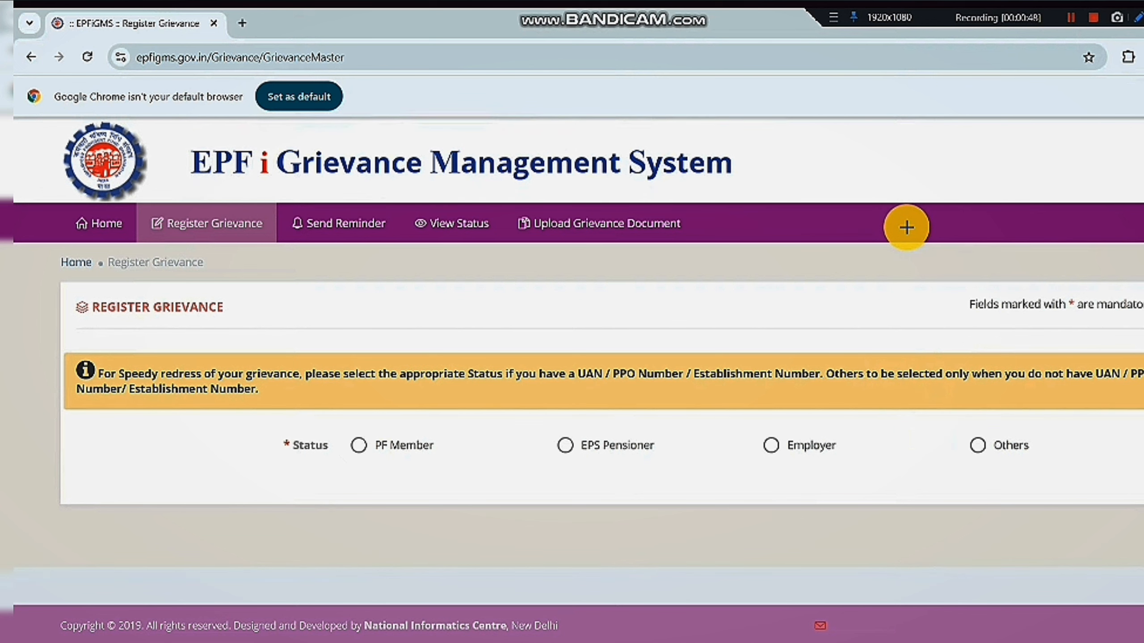
pyautogui.moveTo(65, 281); pyautogui.dragTo(267, 328)
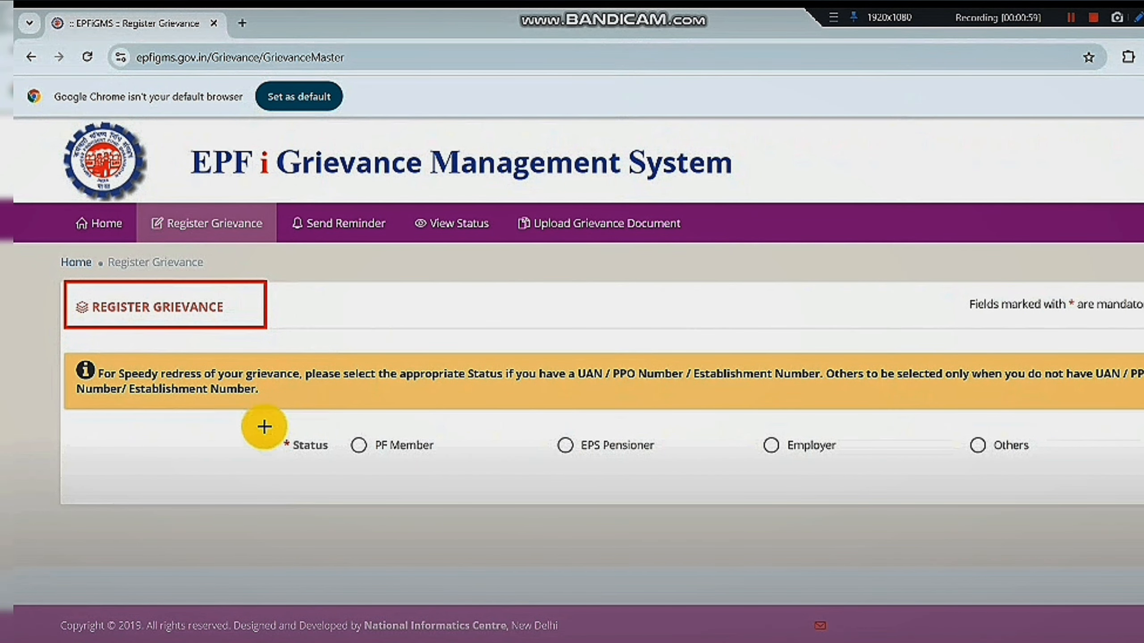
pyautogui.moveTo(273, 425); pyautogui.dragTo(331, 479)
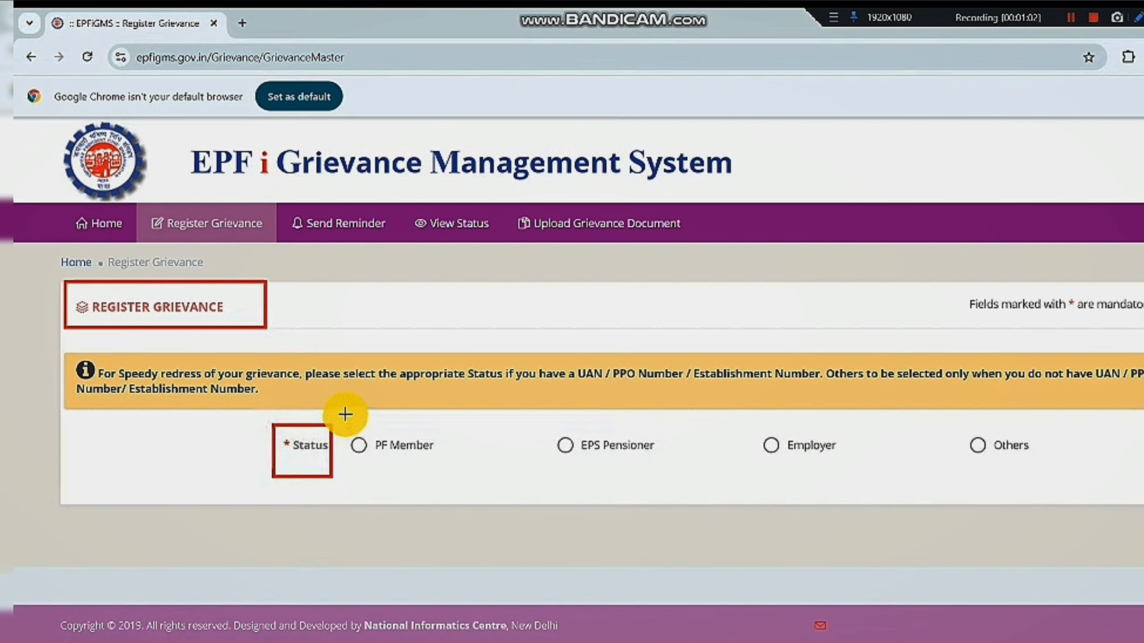
pyautogui.moveTo(344, 413)
pyautogui.mouseDown()
pyautogui.moveTo(411, 495)
pyautogui.moveTo(422, 482)
pyautogui.mouseUp()
pyautogui.moveTo(535, 415)
pyautogui.mouseDown()
pyautogui.moveTo(596, 467)
pyautogui.moveTo(700, 512)
pyautogui.mouseUp()
pyautogui.moveTo(749, 420); pyautogui.dragTo(910, 566)
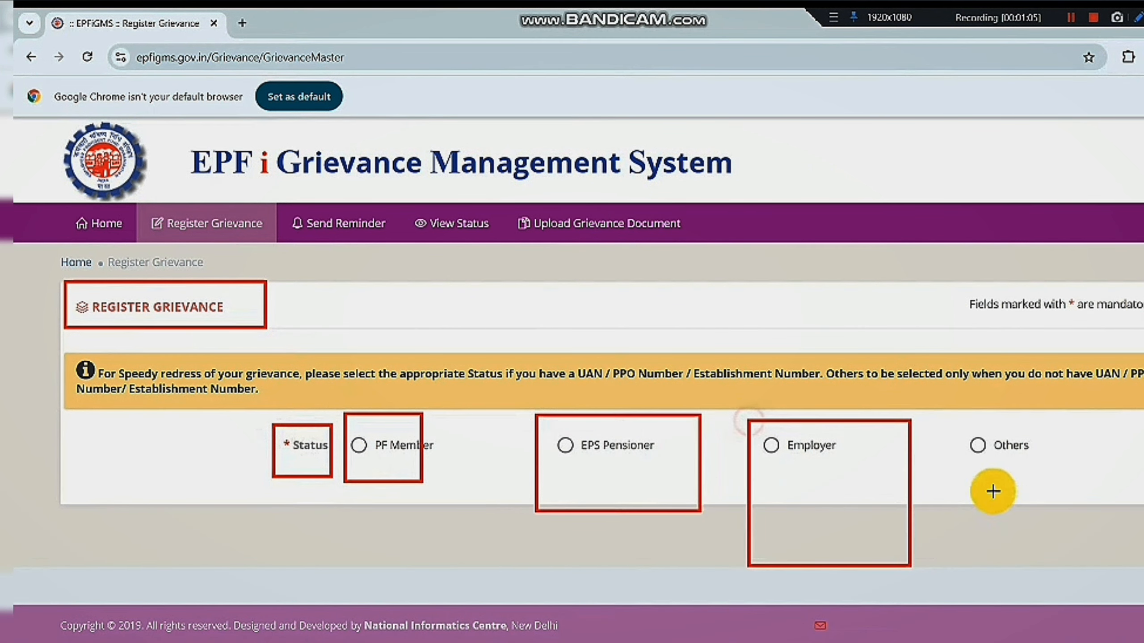
pyautogui.moveTo(943, 400); pyautogui.dragTo(1062, 495)
pyautogui.hotkey('ctrl', 'z')
pyautogui.hotkey('ctrl', 'z')
pyautogui.hotkey('ctrl', 'z')
pyautogui.hotkey('ctrl', 'z')
pyautogui.hotkey('ctrl', 'z')
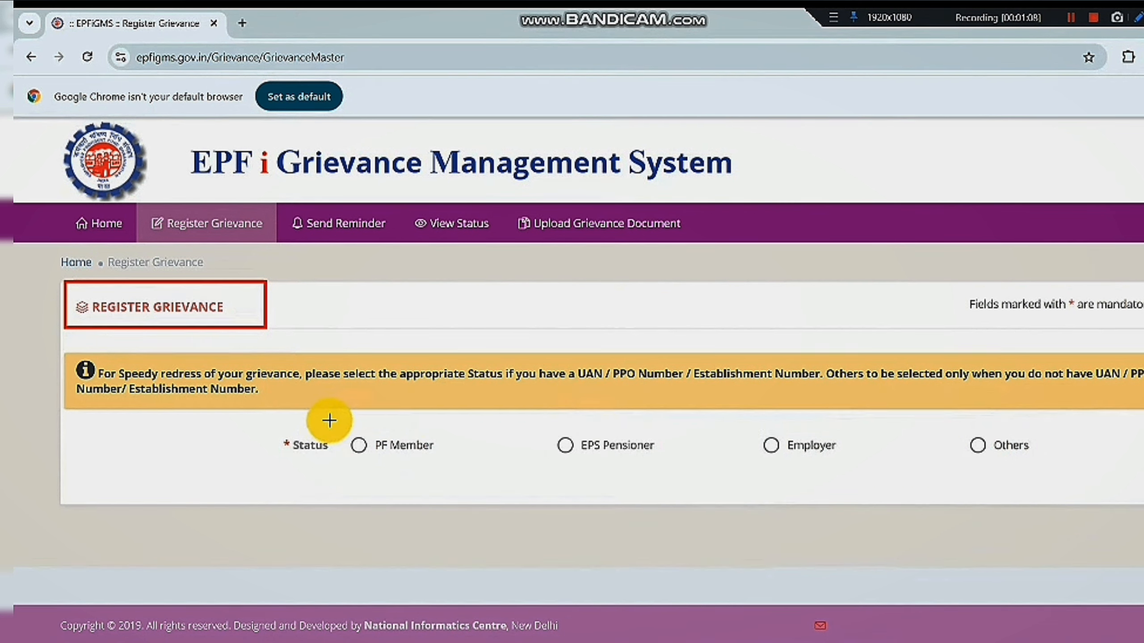
pyautogui.moveTo(329, 420); pyautogui.dragTo(454, 472)
pyautogui.moveTo(356, 443); pyautogui.dragTo(369, 461)
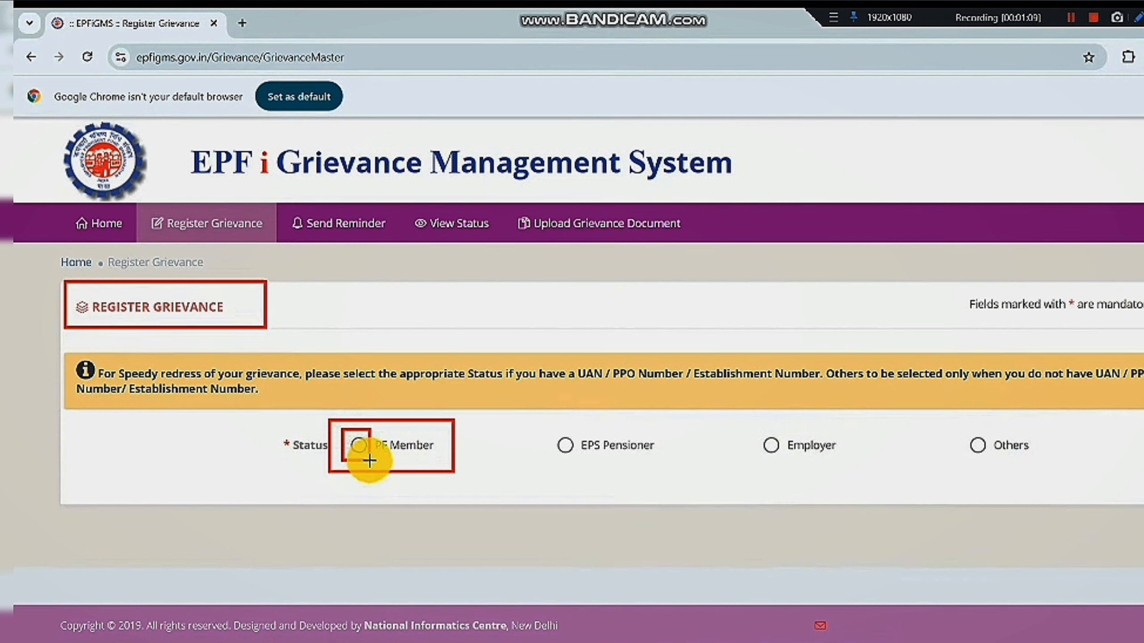
pyautogui.hotkey('ctrl', 'z')
pyautogui.hotkey('ctrl', 'z')
pyautogui.hotkey('ctrl', 'z')
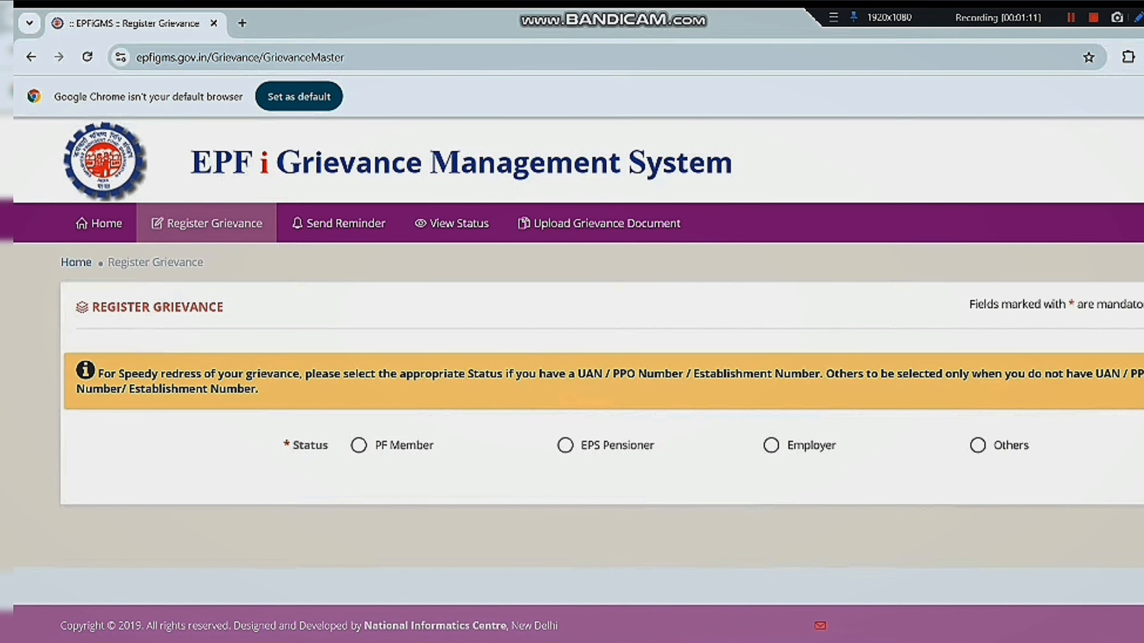
# - Set the grievance status to PF Member and answer No to having a claim-ID
pyautogui.click(367, 445)
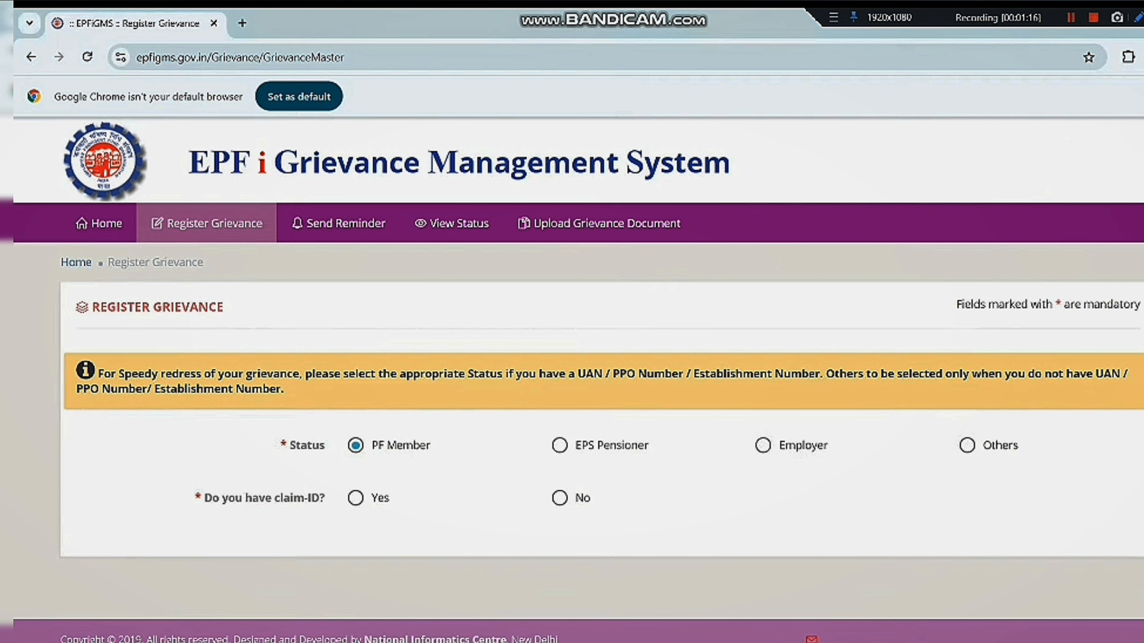
pyautogui.moveTo(543, 476); pyautogui.dragTo(621, 541)
pyautogui.press('Escape')
pyautogui.click(557, 498)
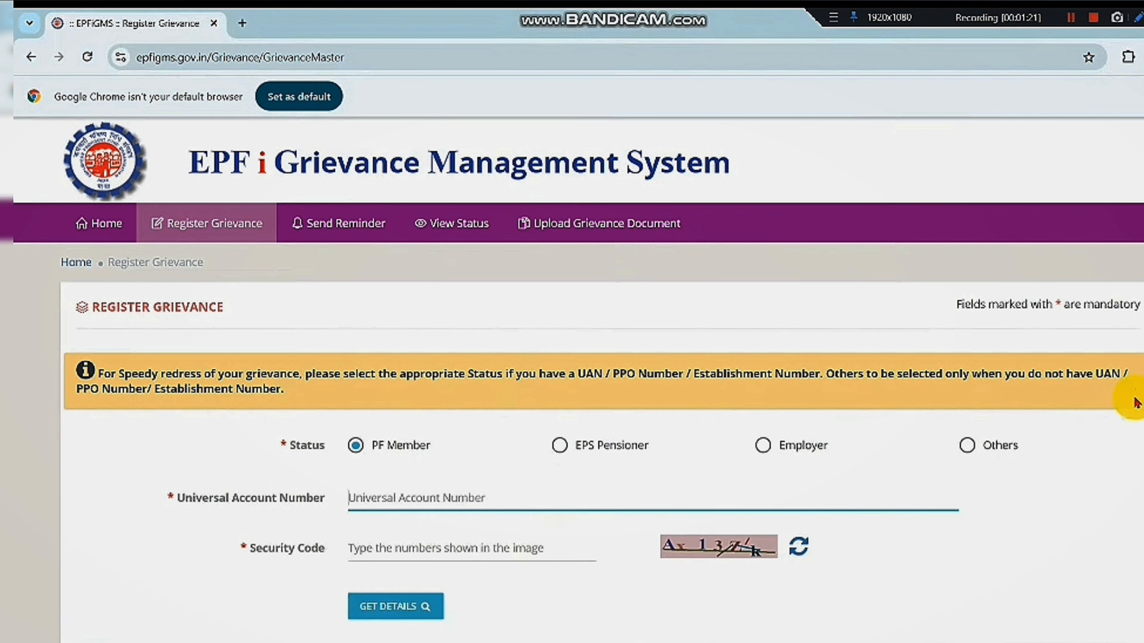
pyautogui.scroll(-3, 815, 363)
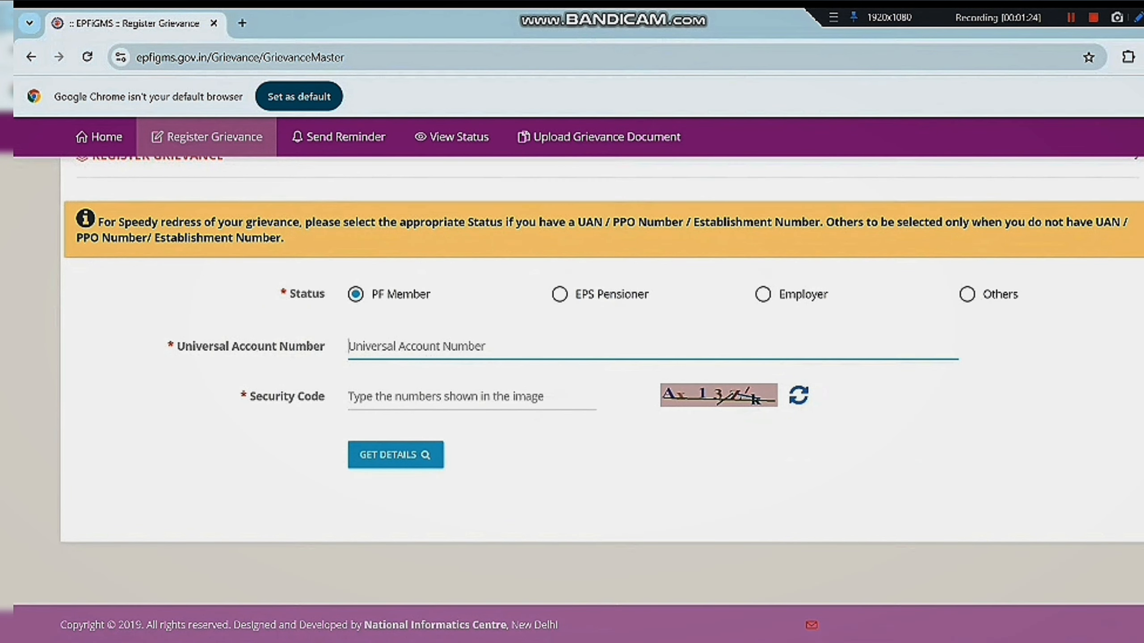
pyautogui.click(1139, 17)
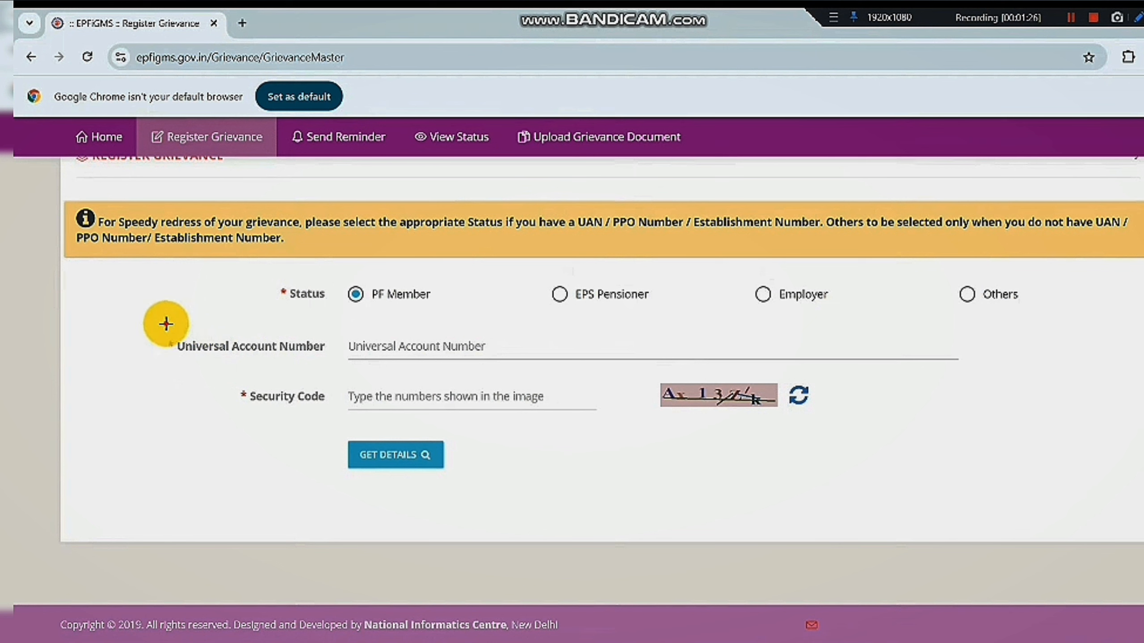
pyautogui.moveTo(166, 324)
pyautogui.mouseDown()
pyautogui.moveTo(474, 396)
pyautogui.moveTo(735, 369)
pyautogui.mouseUp()
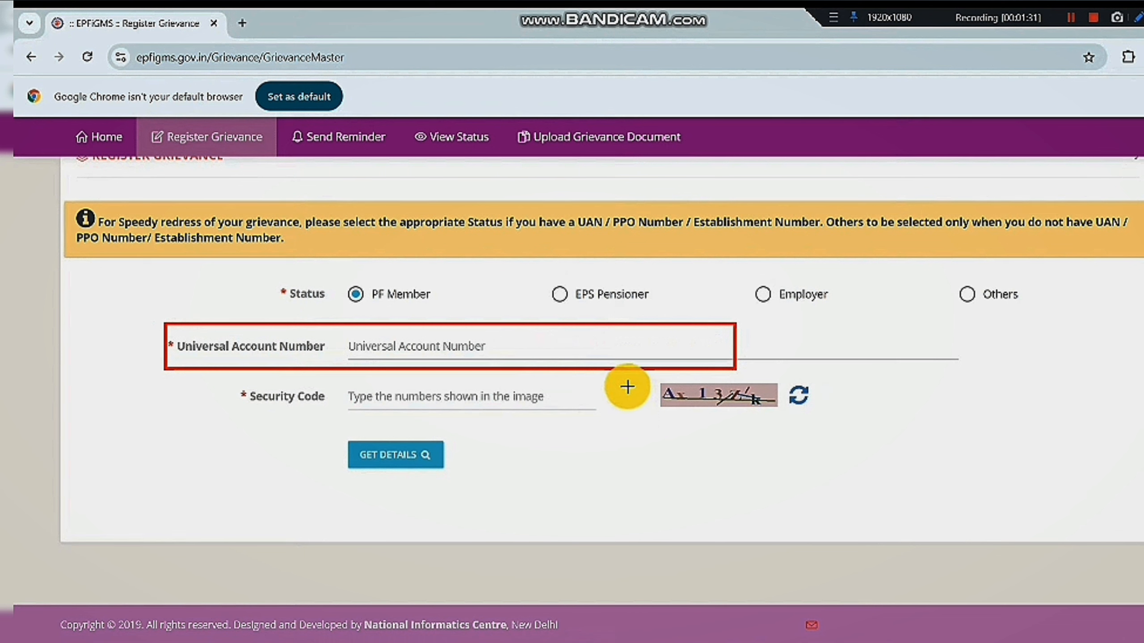
pyautogui.moveTo(642, 373); pyautogui.dragTo(805, 437)
pyautogui.moveTo(324, 378); pyautogui.dragTo(547, 421)
pyautogui.moveTo(337, 427); pyautogui.dragTo(476, 485)
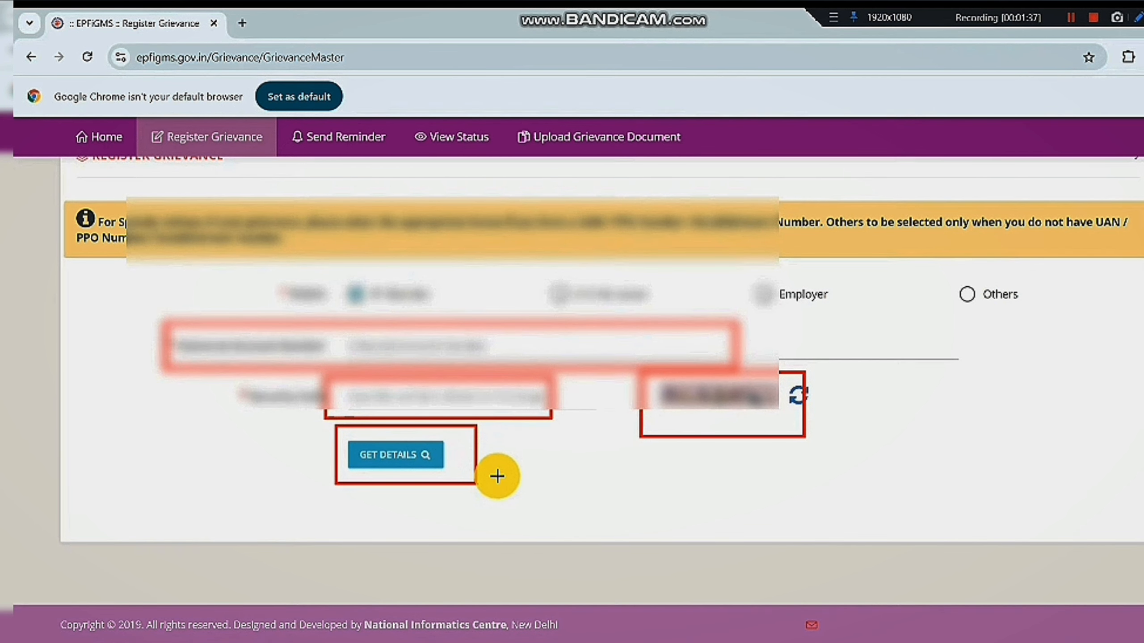
pyautogui.click(1072, 23)
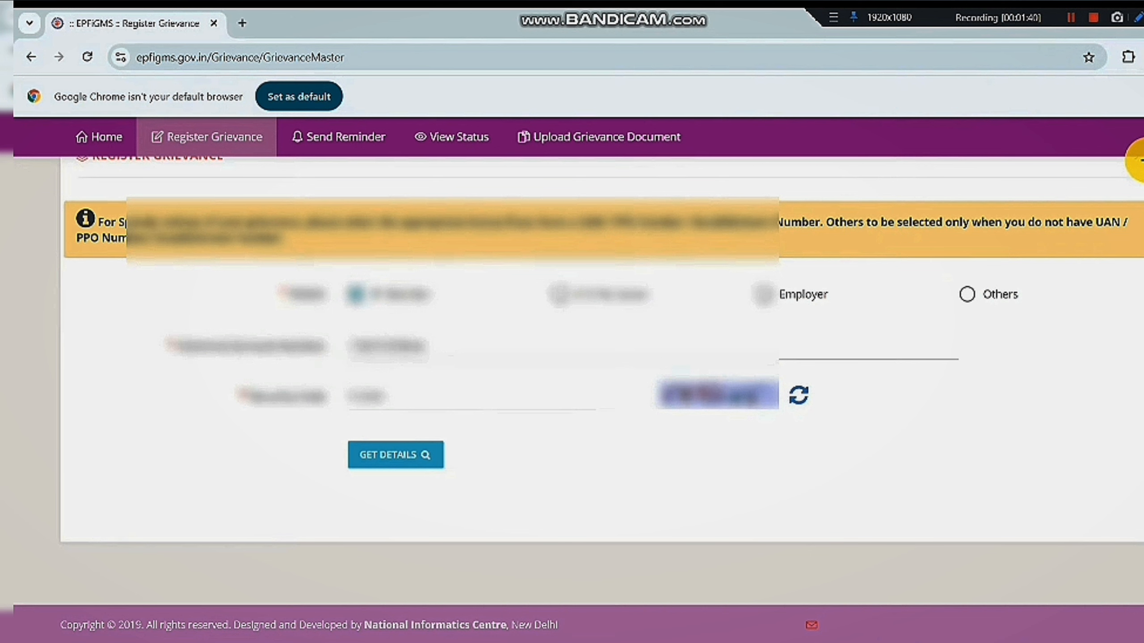
pyautogui.moveTo(128, 312)
pyautogui.mouseDown()
pyautogui.moveTo(958, 582)
pyautogui.moveTo(969, 558)
pyautogui.mouseUp()
pyautogui.moveTo(332, 433); pyautogui.dragTo(481, 486)
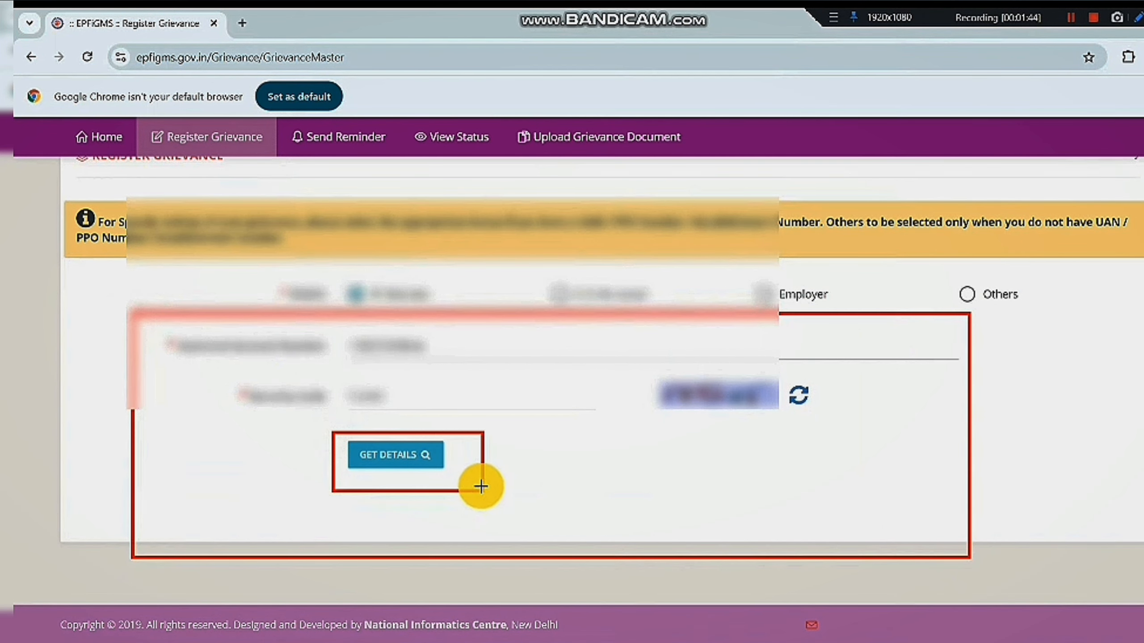
pyautogui.hotkey('ctrl', 'z')
pyautogui.hotkey('ctrl', 'z')
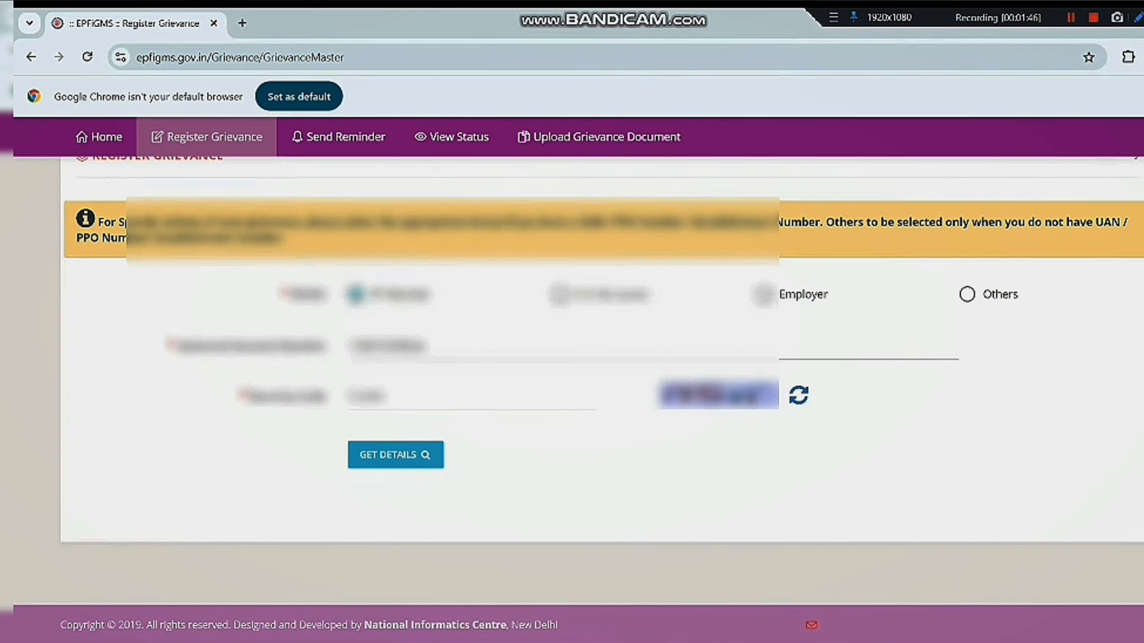
# - Retrieve the UAN details for the entered Universal Account Number and security code
pyautogui.click(371, 458)
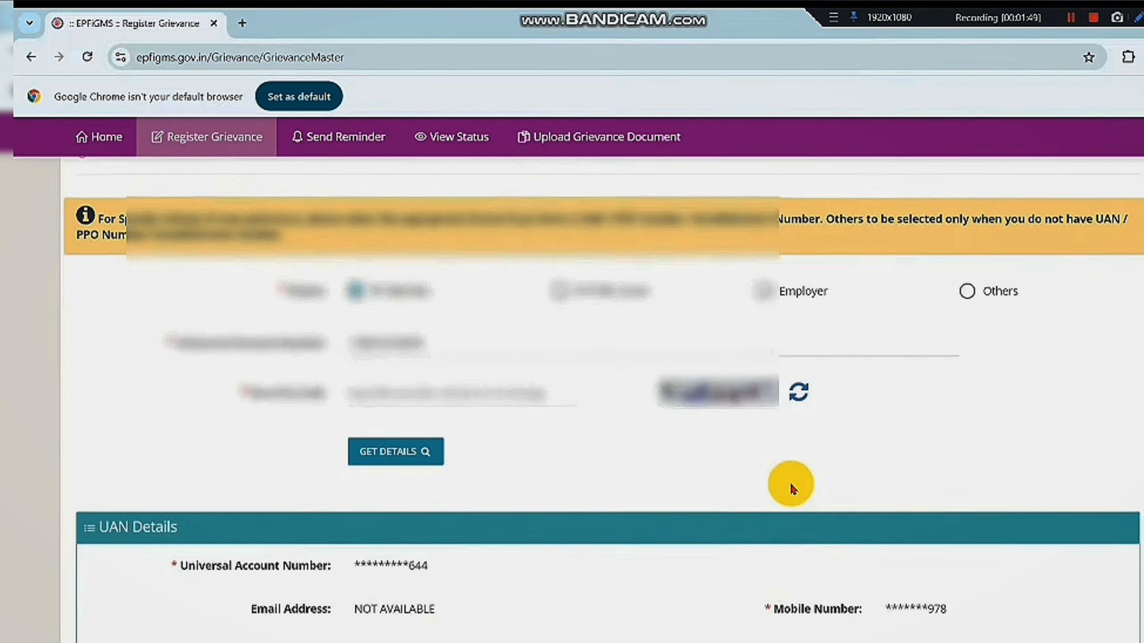
pyautogui.scroll(-4, 791, 489)
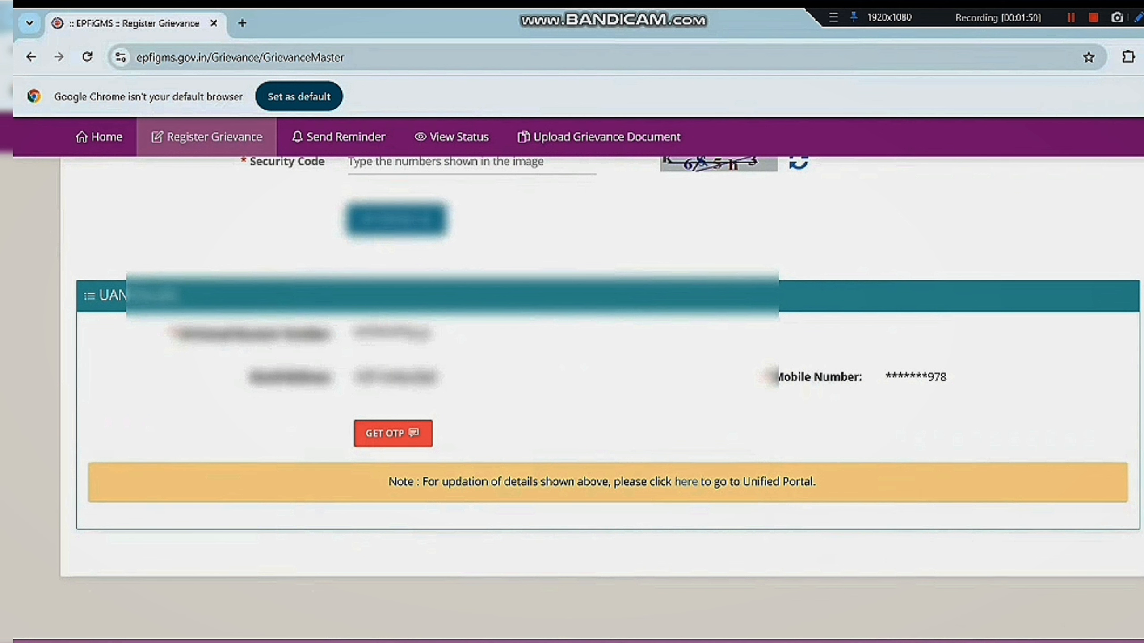
pyautogui.moveTo(66, 266); pyautogui.dragTo(231, 311)
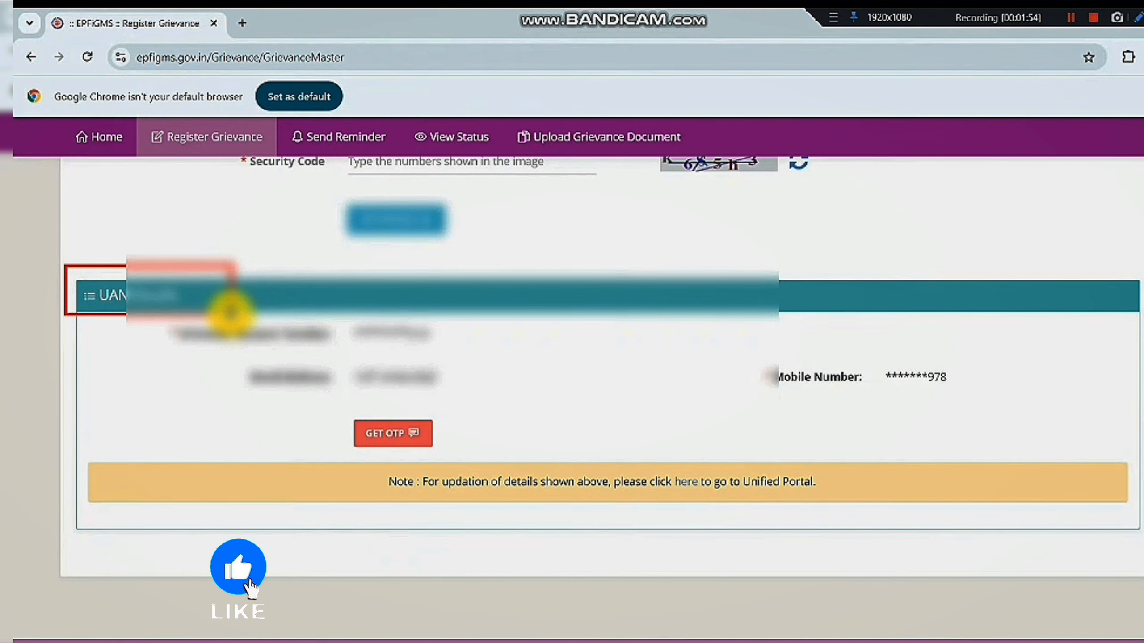
pyautogui.moveTo(751, 364); pyautogui.dragTo(965, 399)
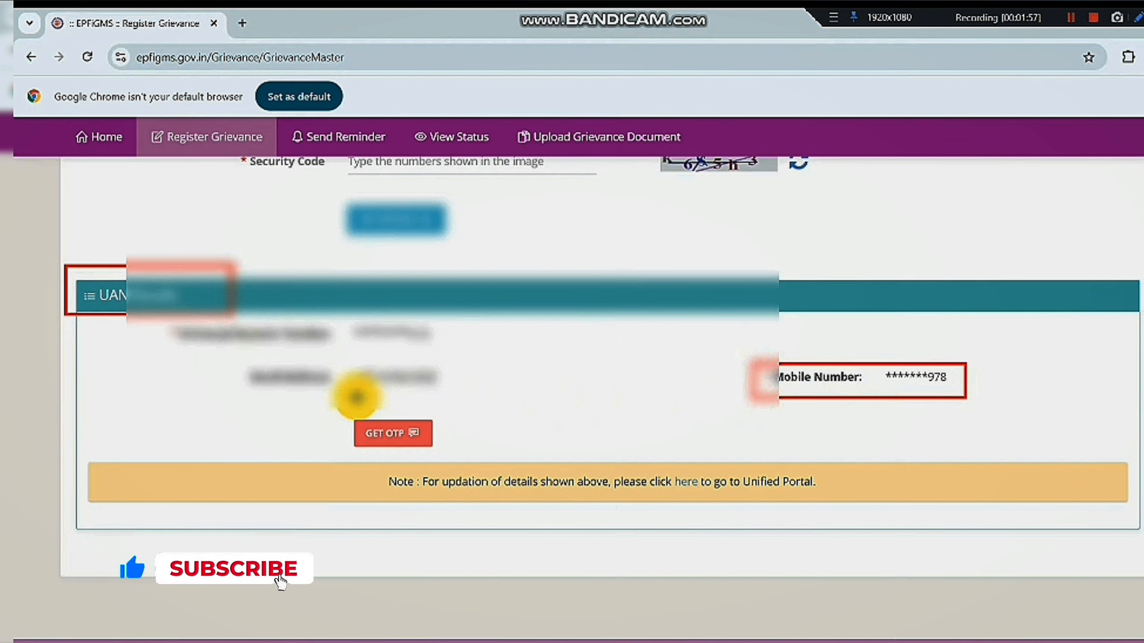
pyautogui.moveTo(342, 404); pyautogui.dragTo(464, 468)
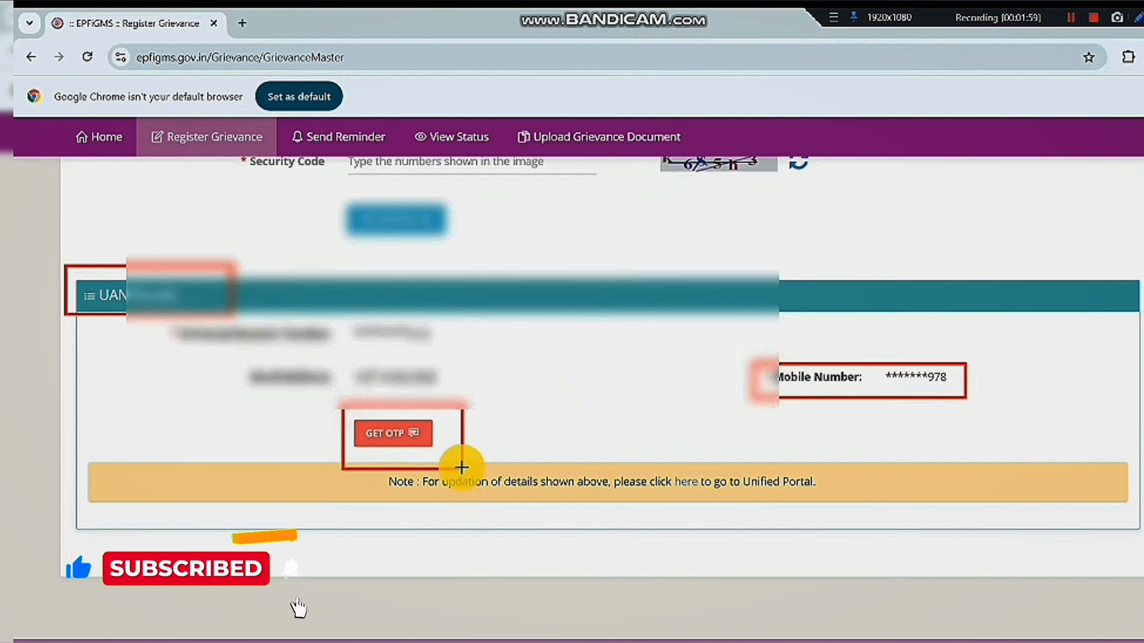
pyautogui.hotkey('ctrl', 'z')
pyautogui.hotkey('ctrl', 'z')
pyautogui.hotkey('ctrl', 'z')
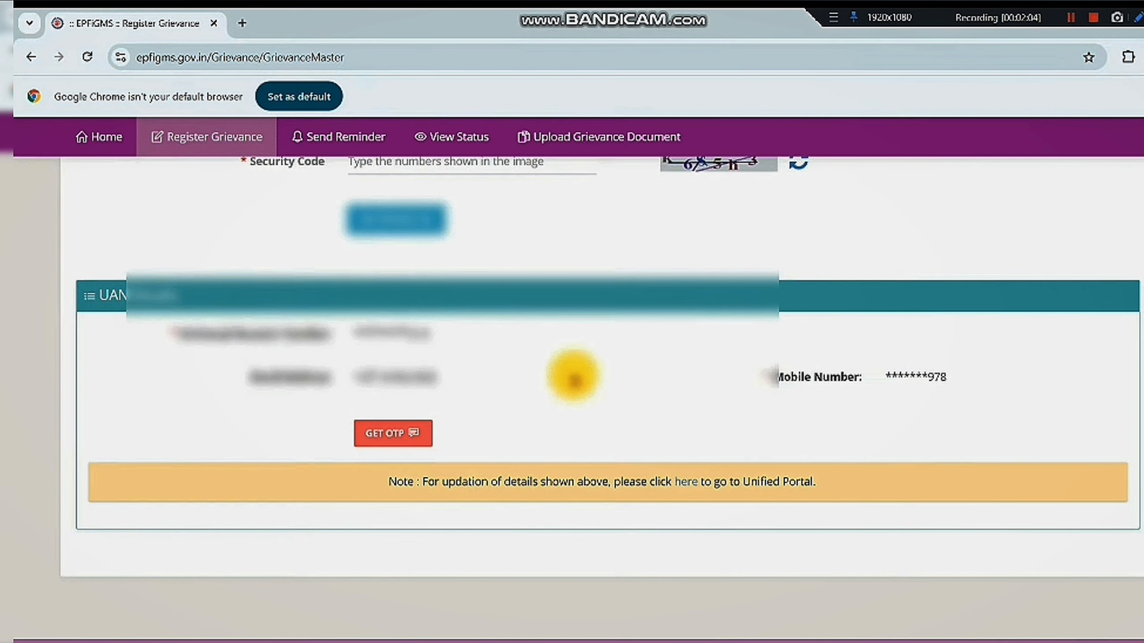
# - Request an OTP for the mobile number listed in the UAN details
pyautogui.click(419, 433)
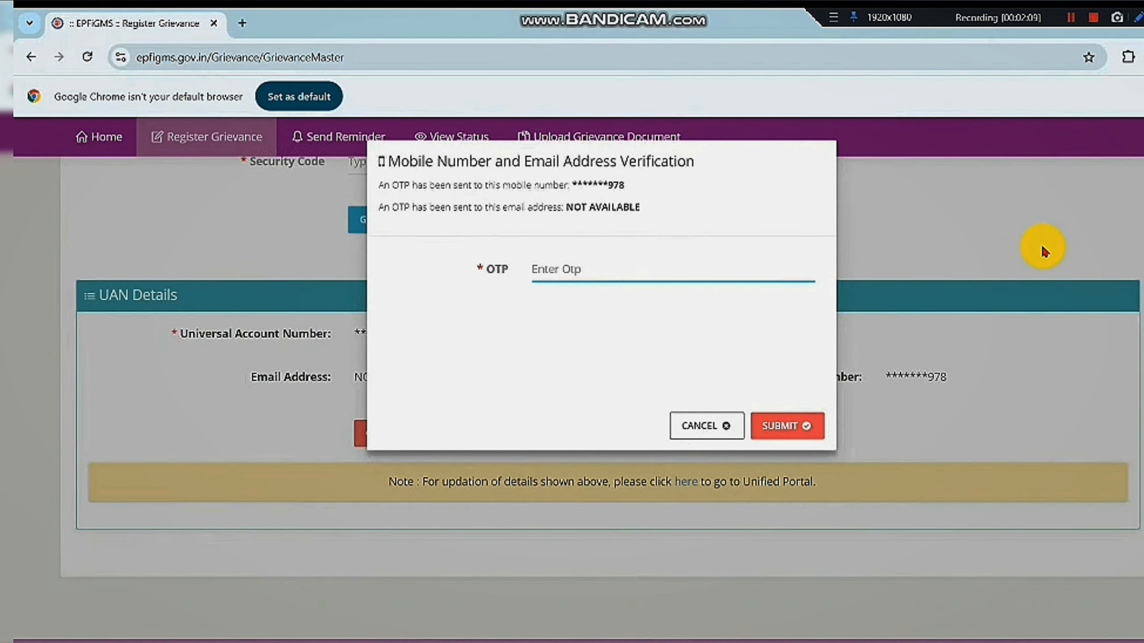
pyautogui.hotkey('ctrl', 'alt', 'd')
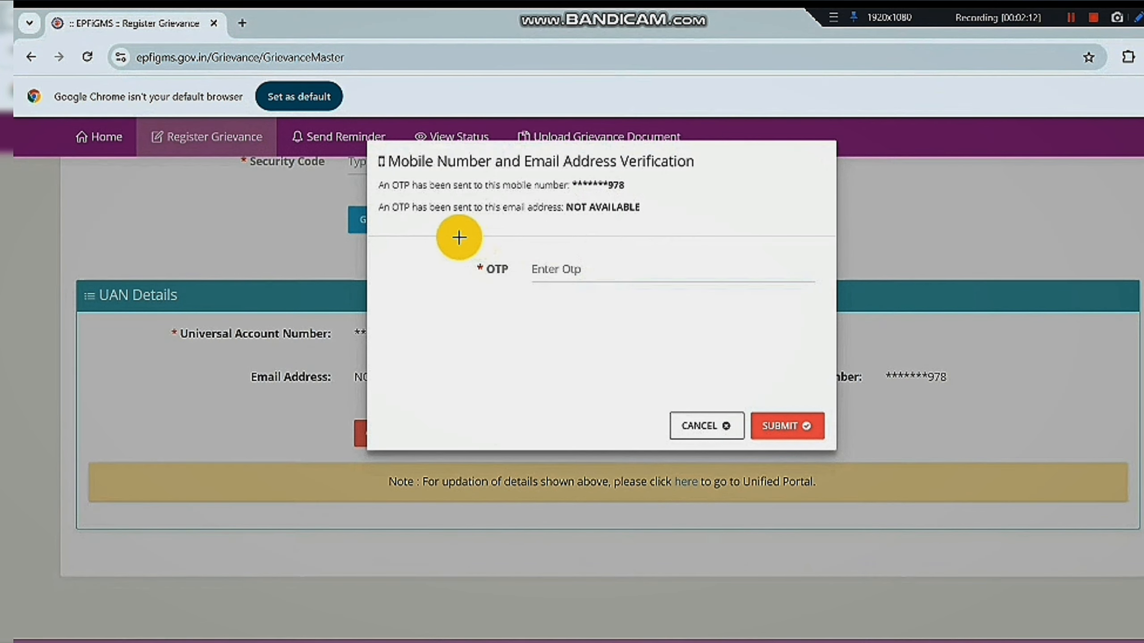
pyautogui.moveTo(458, 235); pyautogui.dragTo(747, 324)
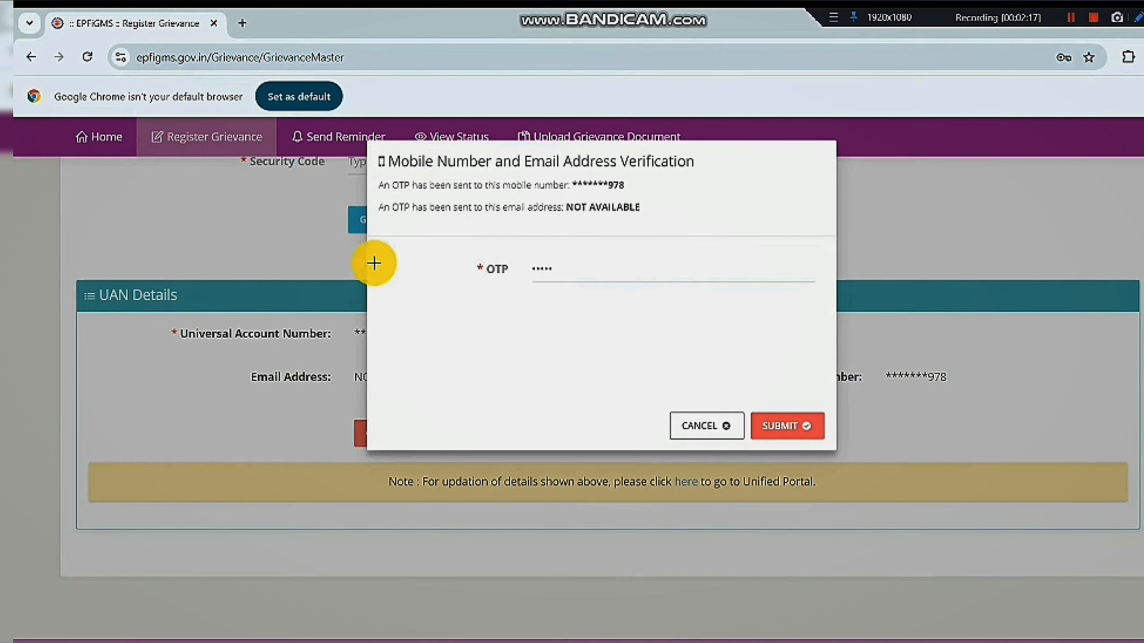
pyautogui.moveTo(466, 245)
pyautogui.mouseDown()
pyautogui.moveTo(710, 320)
pyautogui.moveTo(708, 305)
pyautogui.mouseUp()
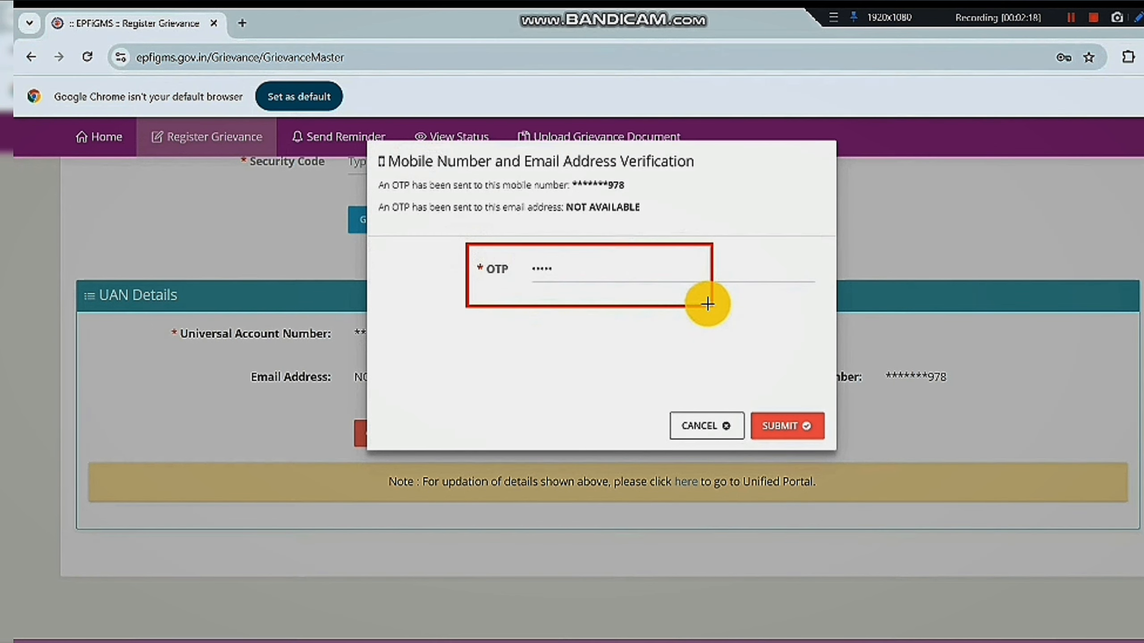
pyautogui.moveTo(640, 386)
pyautogui.mouseDown()
pyautogui.moveTo(850, 480)
pyautogui.moveTo(850, 470)
pyautogui.mouseUp()
pyautogui.hotkey('ctrl', 'z')
pyautogui.hotkey('ctrl', 'z')
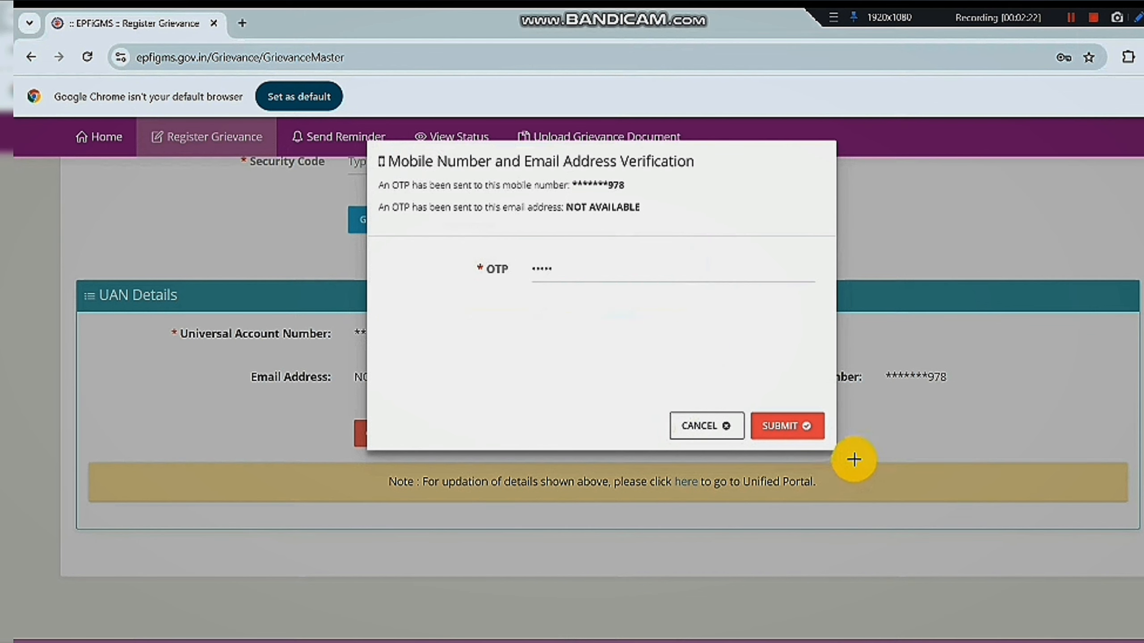
pyautogui.moveTo(748, 402)
pyautogui.mouseDown()
pyautogui.moveTo(820, 468)
pyautogui.moveTo(840, 462)
pyautogui.mouseUp()
pyautogui.hotkey('ctrl', 'z')
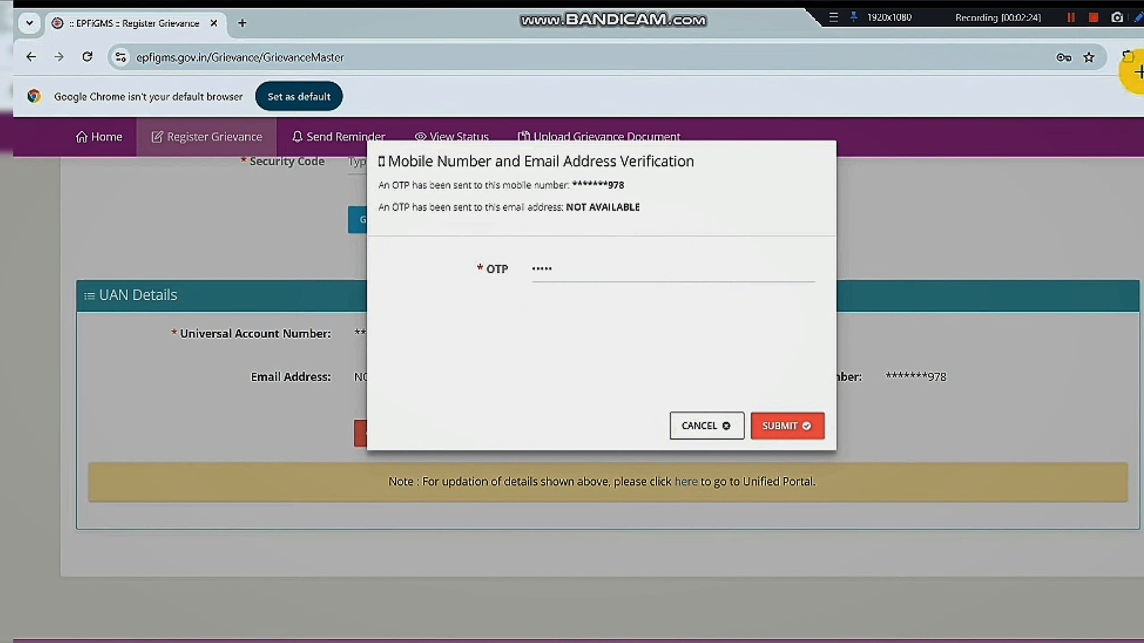
# - Submit the entered OTP for verification and dismiss the confirmation message to continue to Personal Details
pyautogui.click(806, 427)
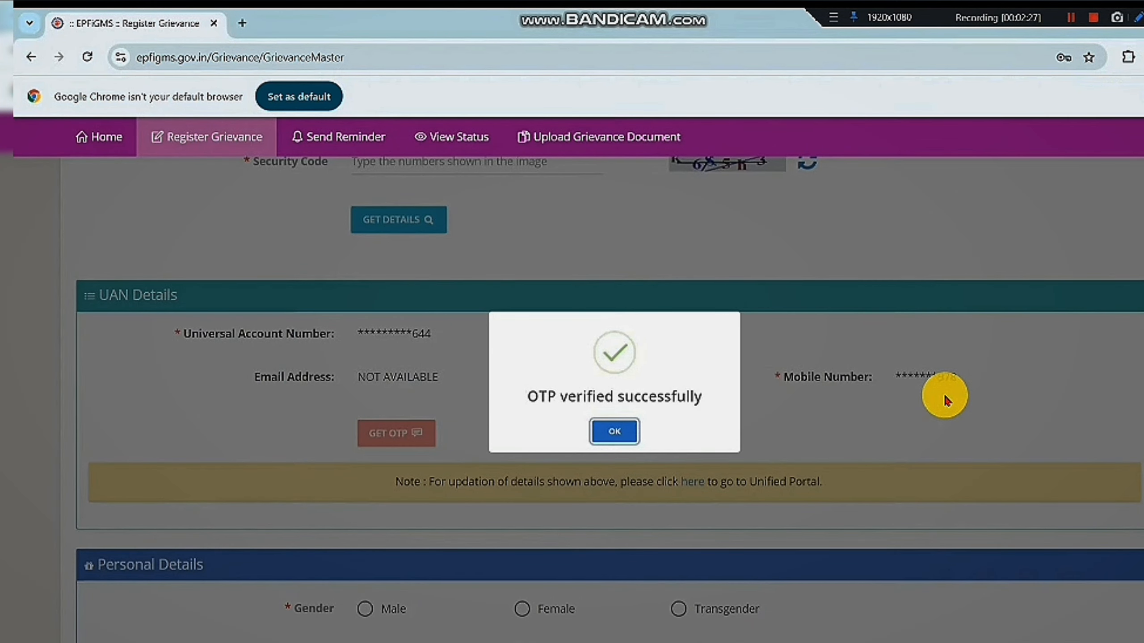
pyautogui.click(615, 433)
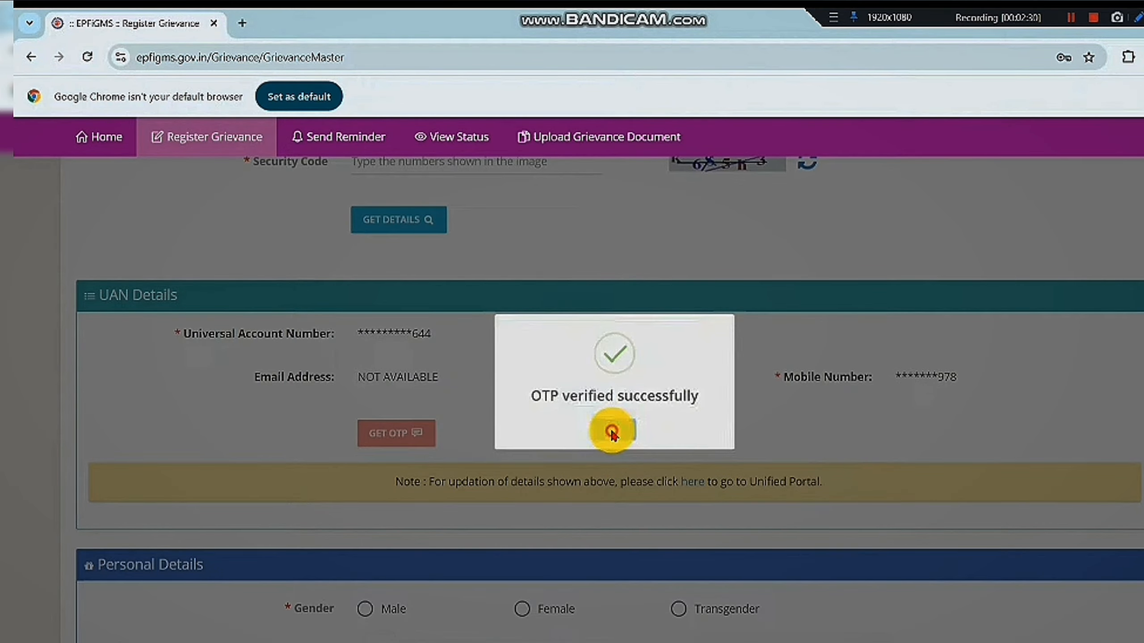
pyautogui.scroll(-5, 751, 441)
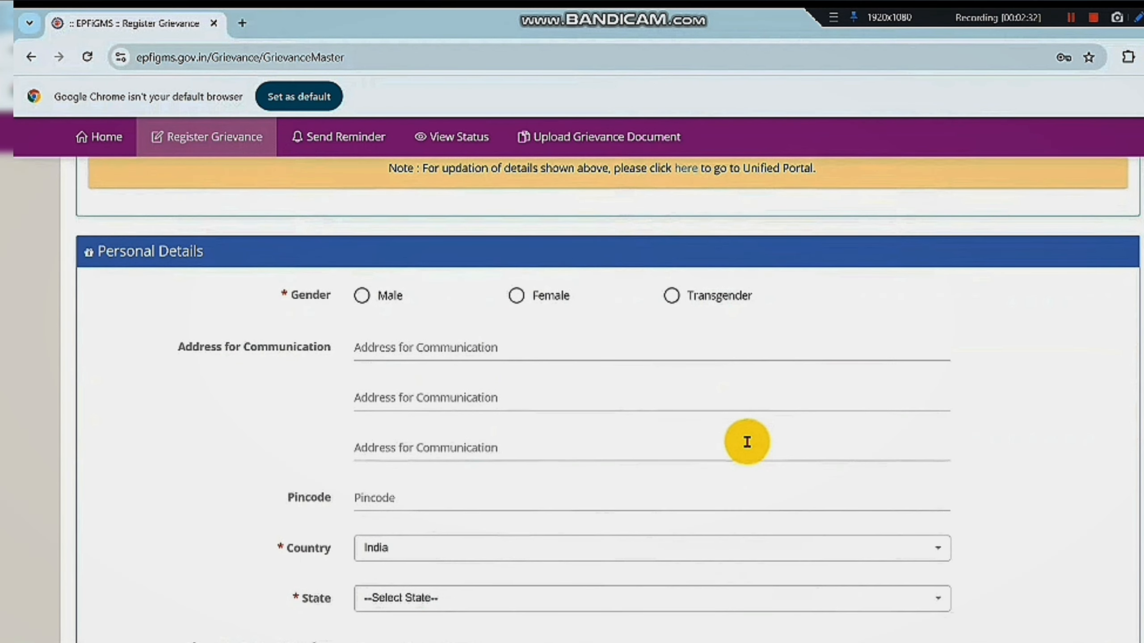
pyautogui.scroll(-3, 749, 443)
pyautogui.scroll(1, 746, 439)
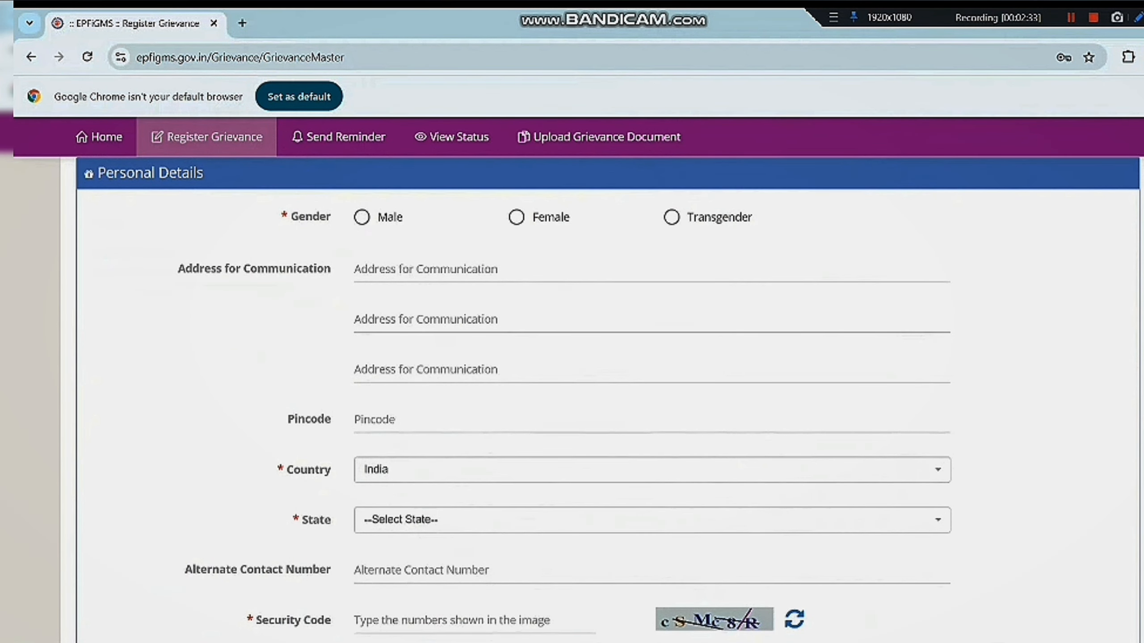
pyautogui.moveTo(58, 158)
pyautogui.mouseDown()
pyautogui.moveTo(549, 232)
pyautogui.moveTo(804, 230)
pyautogui.mouseUp()
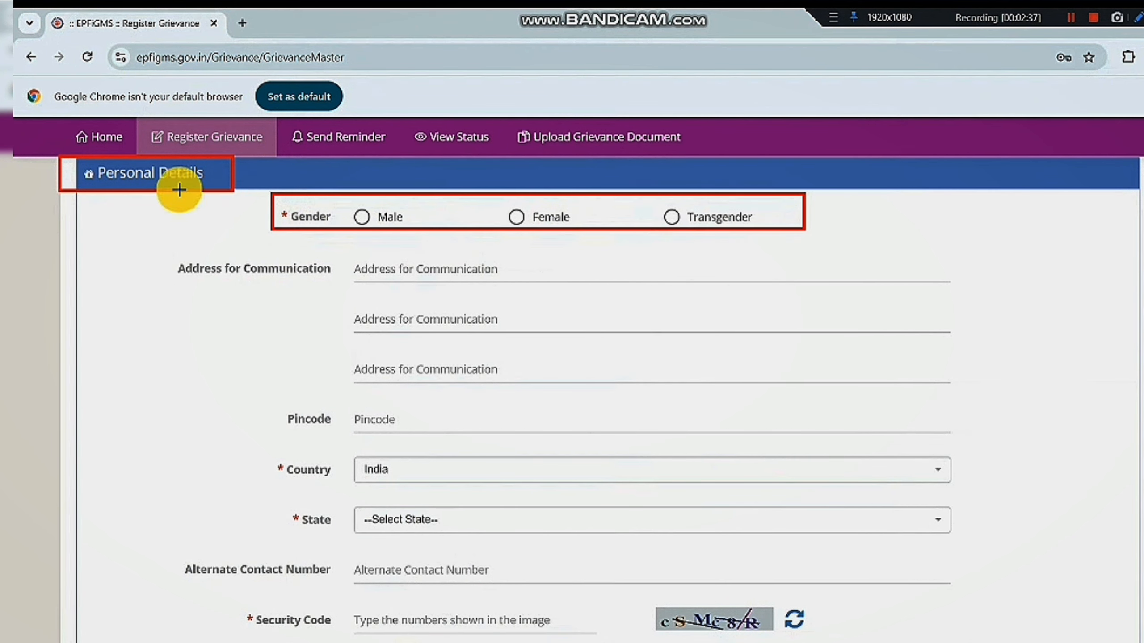
pyautogui.moveTo(129, 244)
pyautogui.mouseDown()
pyautogui.moveTo(537, 368)
pyautogui.moveTo(756, 593)
pyautogui.moveTo(840, 607)
pyautogui.mouseUp()
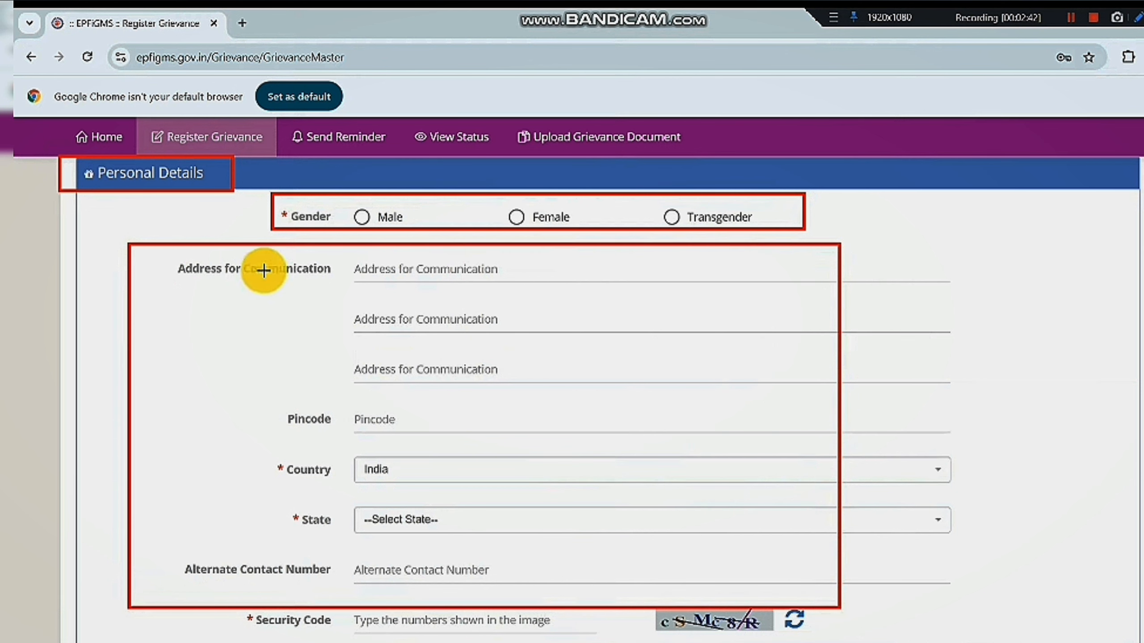
pyautogui.moveTo(351, 260); pyautogui.dragTo(413, 275)
pyautogui.moveTo(342, 299); pyautogui.dragTo(407, 331)
pyautogui.moveTo(345, 350); pyautogui.dragTo(416, 391)
pyautogui.moveTo(350, 408); pyautogui.dragTo(404, 446)
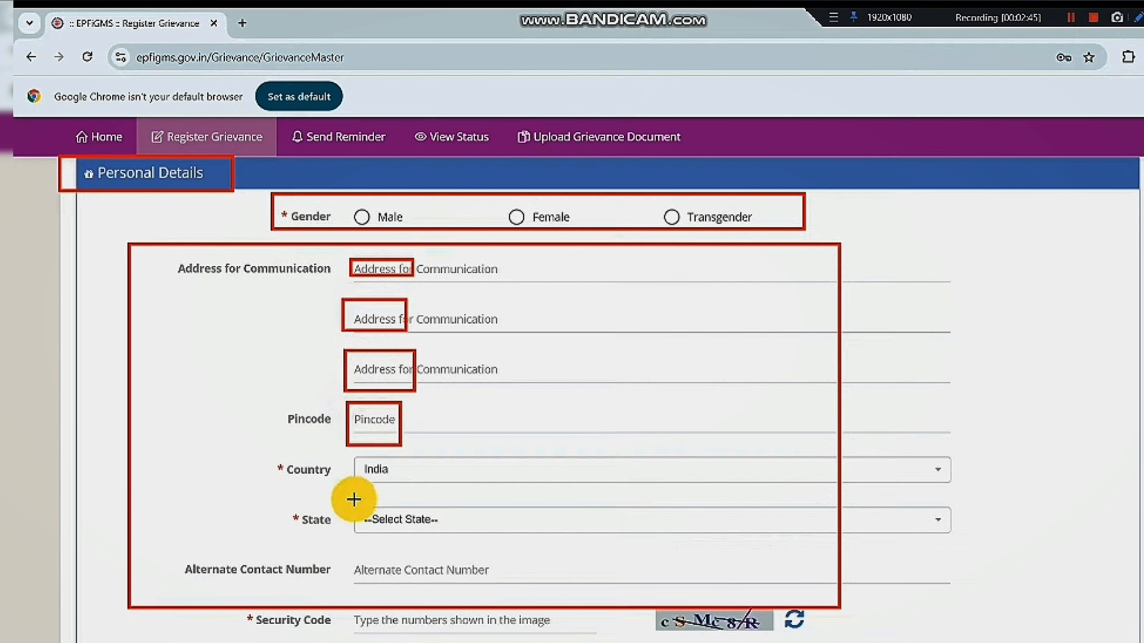
pyautogui.moveTo(354, 498); pyautogui.dragTo(469, 554)
pyautogui.hotkey('ctrl', 'z')
pyautogui.hotkey('ctrl', 'z')
pyautogui.hotkey('ctrl', 'z')
pyautogui.hotkey('ctrl', 'z')
pyautogui.hotkey('ctrl', 'z')
pyautogui.hotkey('ctrl', 'z')
pyautogui.hotkey('ctrl', 'z')
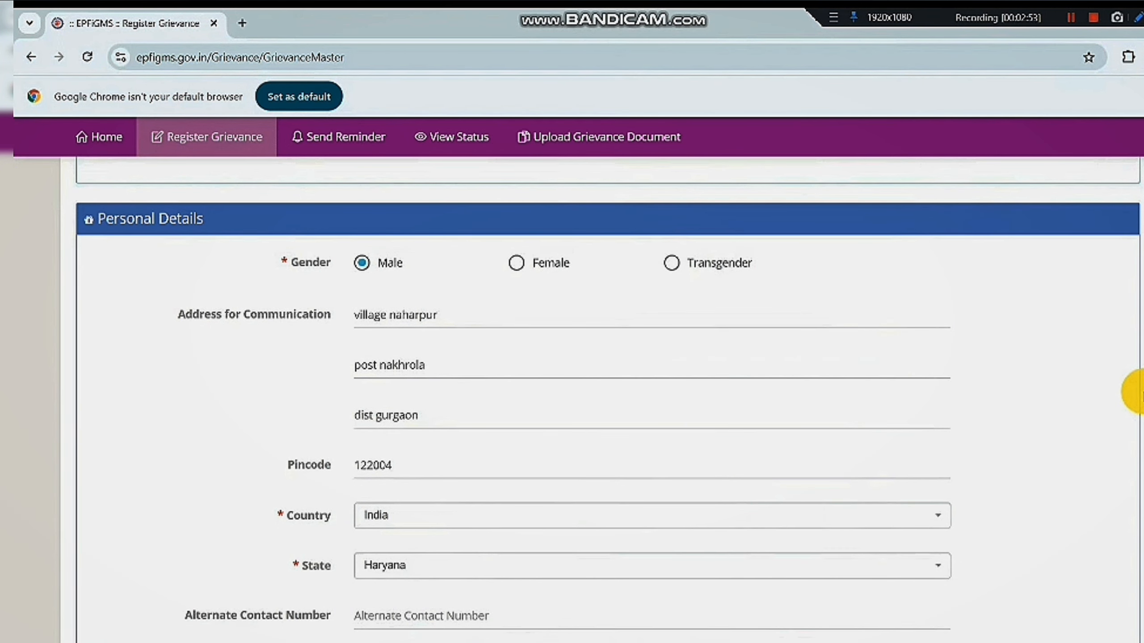
# - Review the completed Personal Details and the PF number selection in the Grievance Details section
pyautogui.scroll(-3, 1137, 389)
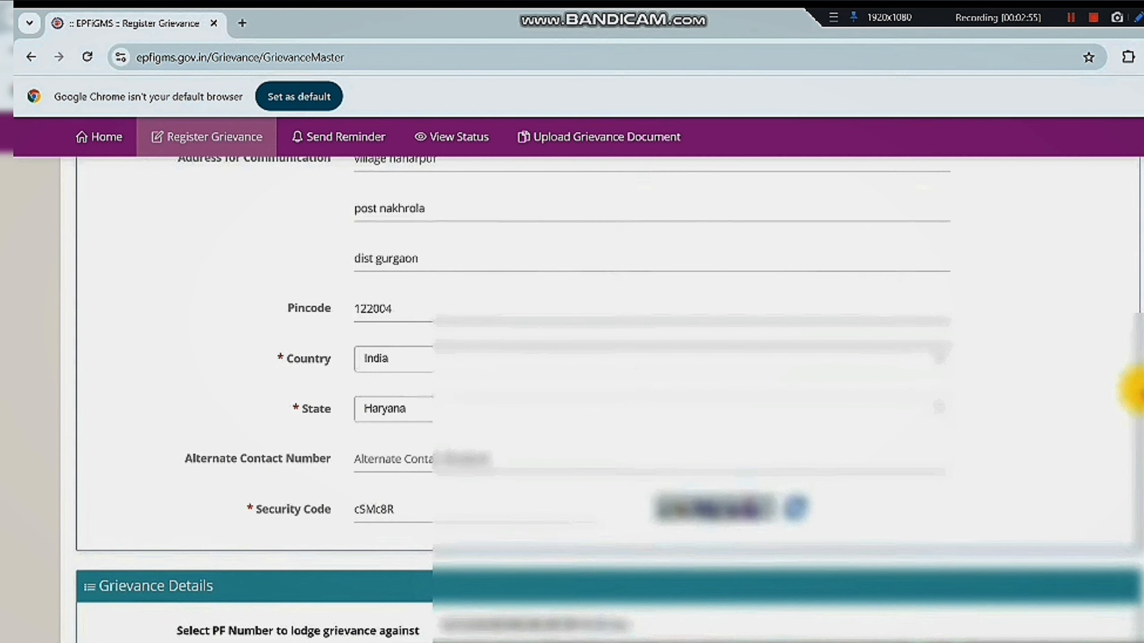
pyautogui.scroll(2, 1135, 383)
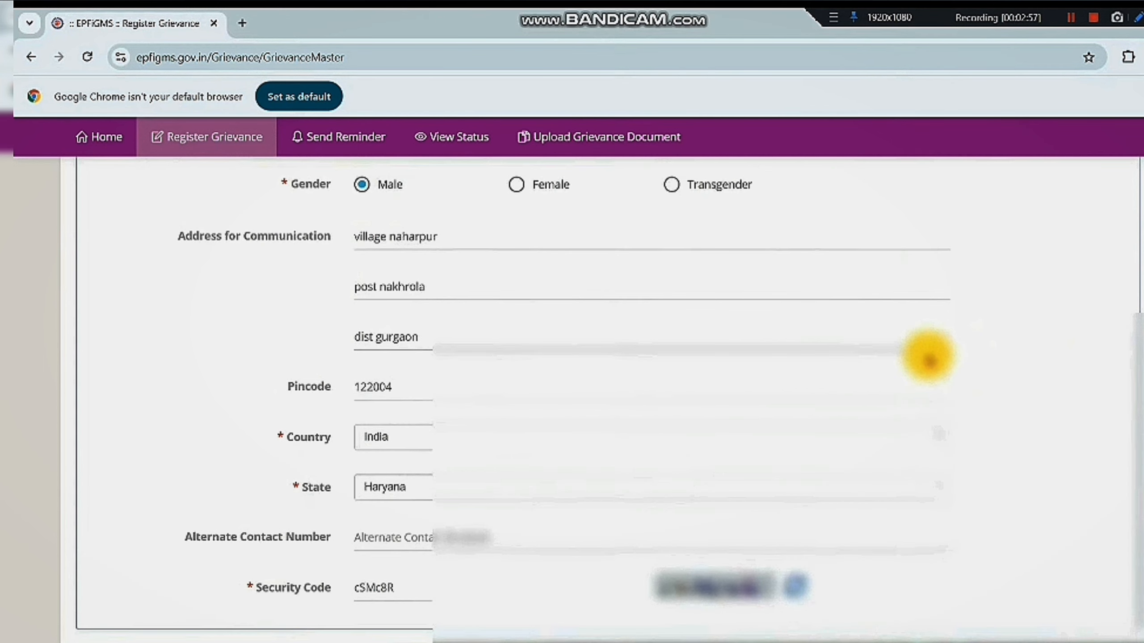
pyautogui.scroll(-5, 932, 355)
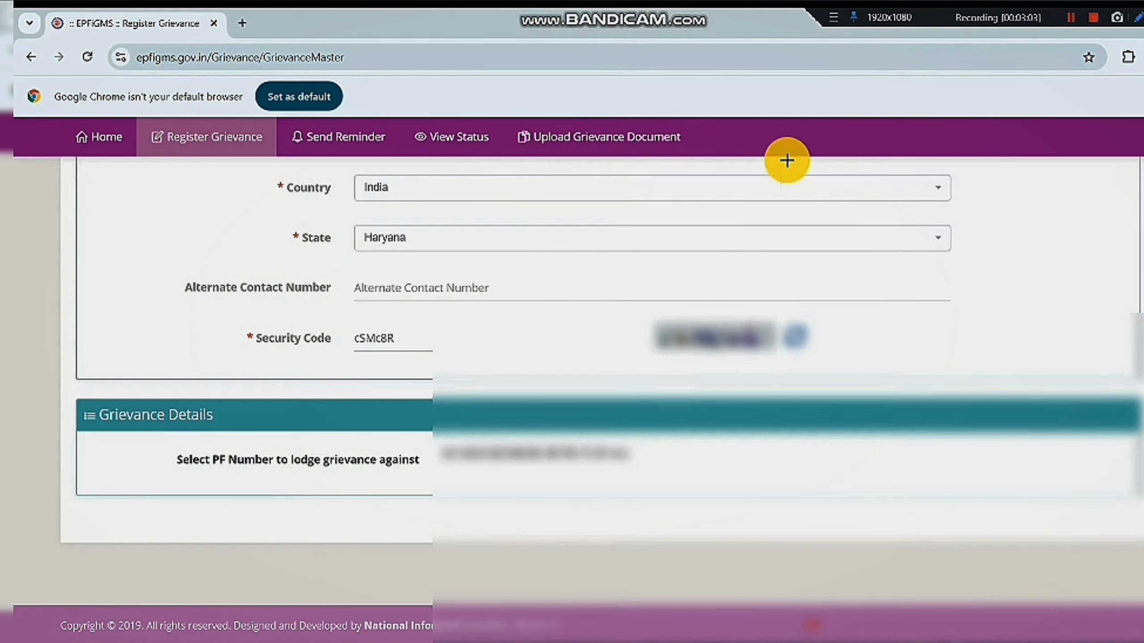
pyautogui.moveTo(60, 397); pyautogui.dragTo(249, 437)
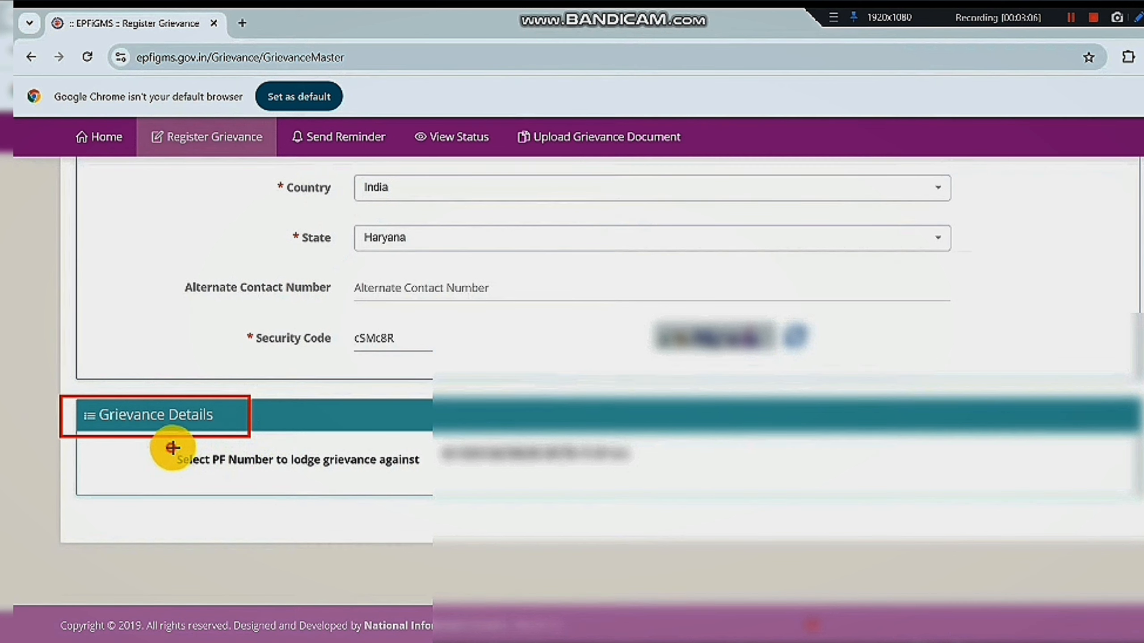
pyautogui.moveTo(171, 447)
pyautogui.mouseDown()
pyautogui.moveTo(344, 492)
pyautogui.moveTo(434, 485)
pyautogui.moveTo(422, 481)
pyautogui.mouseUp()
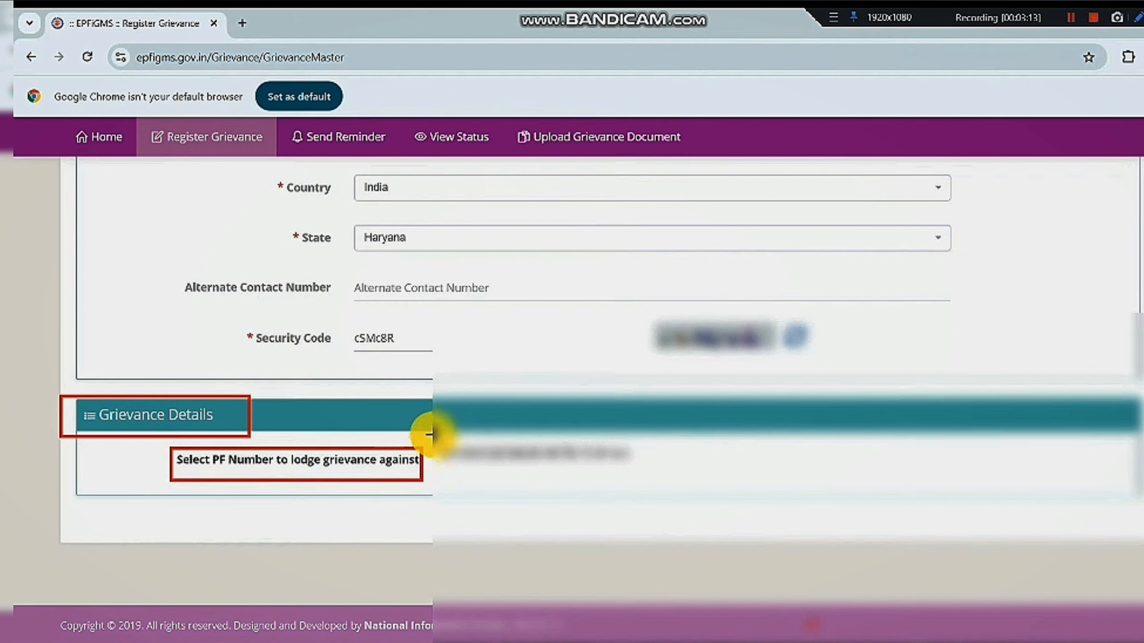
pyautogui.moveTo(435, 433)
pyautogui.mouseDown()
pyautogui.moveTo(595, 508)
pyautogui.moveTo(659, 472)
pyautogui.mouseUp()
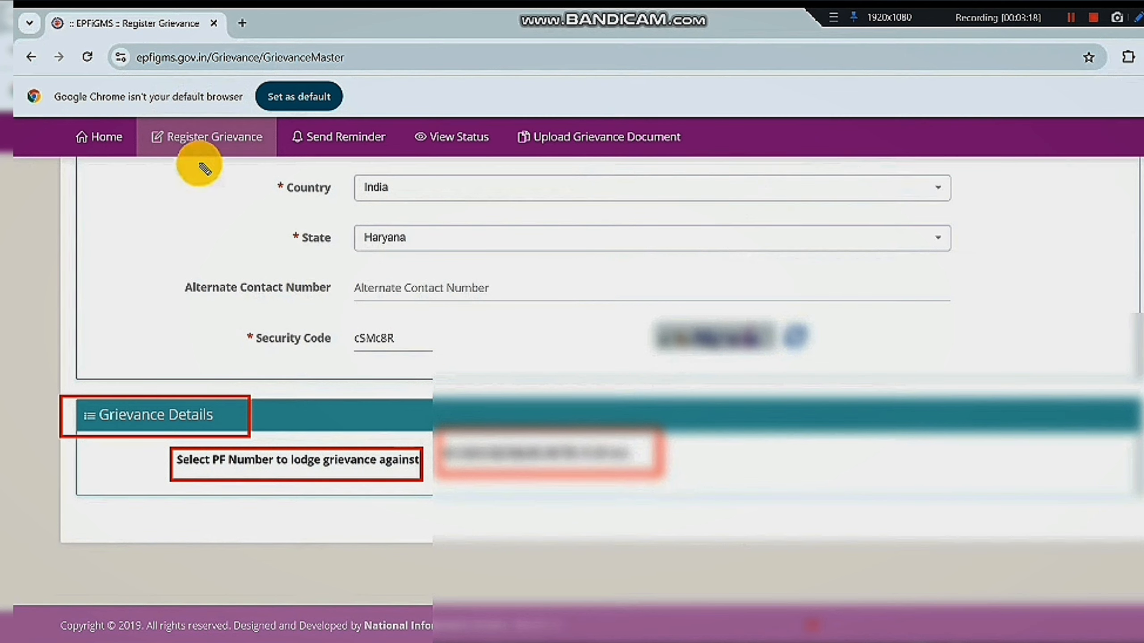
pyautogui.moveTo(205, 202)
pyautogui.mouseDown()
pyautogui.moveTo(237, 189)
pyautogui.moveTo(243, 234)
pyautogui.moveTo(308, 235)
pyautogui.mouseUp()
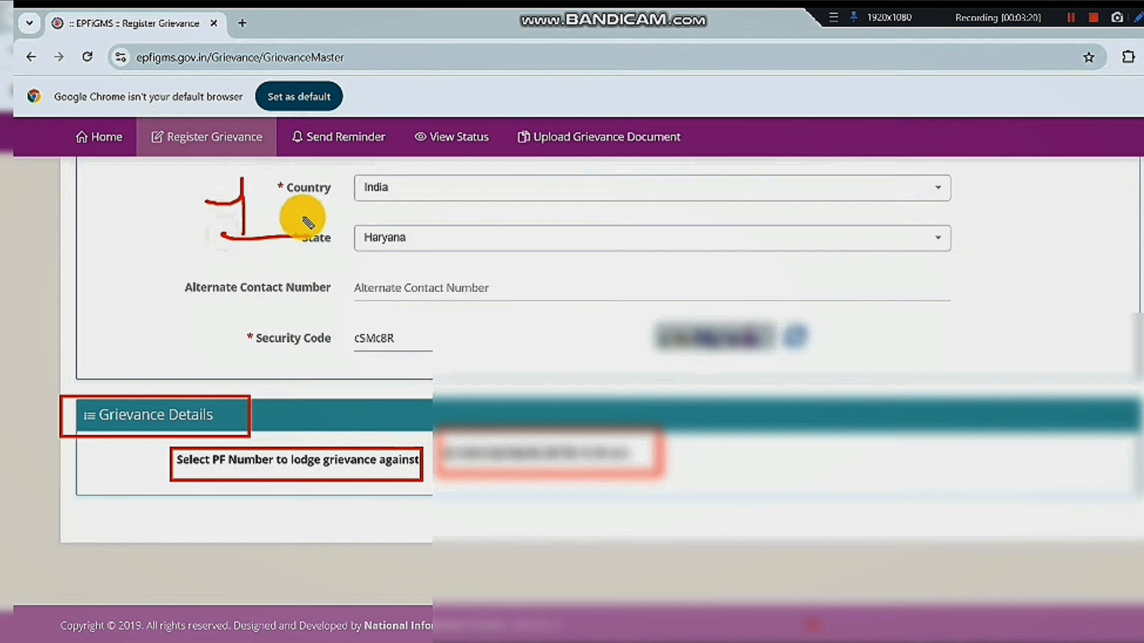
pyautogui.moveTo(305, 145); pyautogui.dragTo(301, 444)
pyautogui.moveTo(399, 244)
pyautogui.mouseDown()
pyautogui.moveTo(428, 308)
pyautogui.moveTo(490, 282)
pyautogui.moveTo(536, 311)
pyautogui.mouseUp()
pyautogui.moveTo(606, 225); pyautogui.dragTo(666, 321)
pyautogui.moveTo(814, 321); pyautogui.dragTo(810, 370)
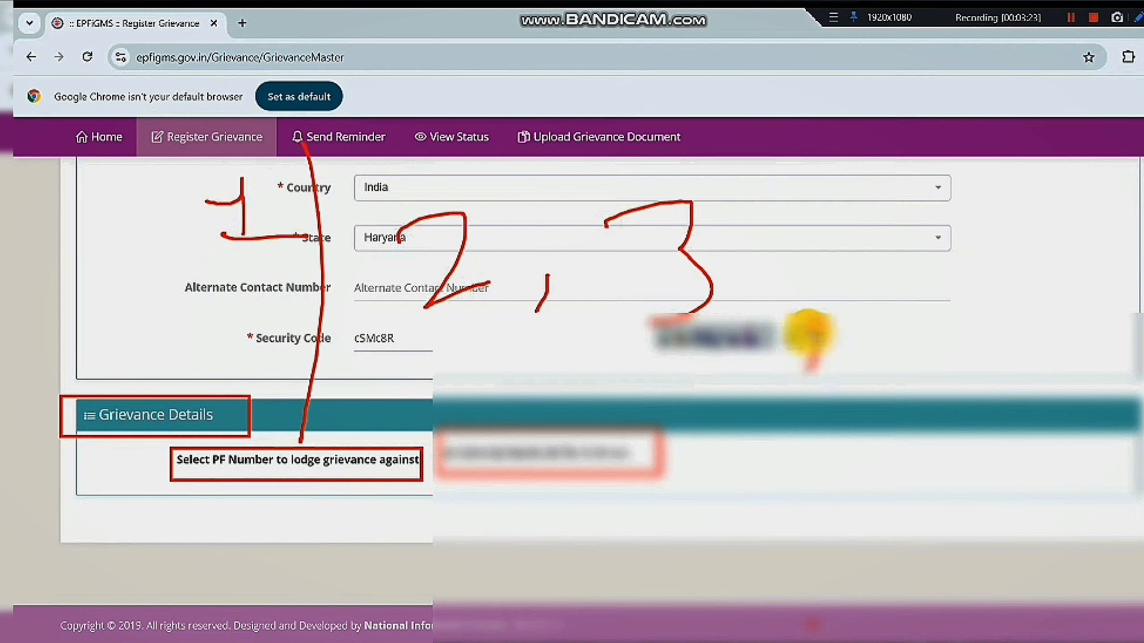